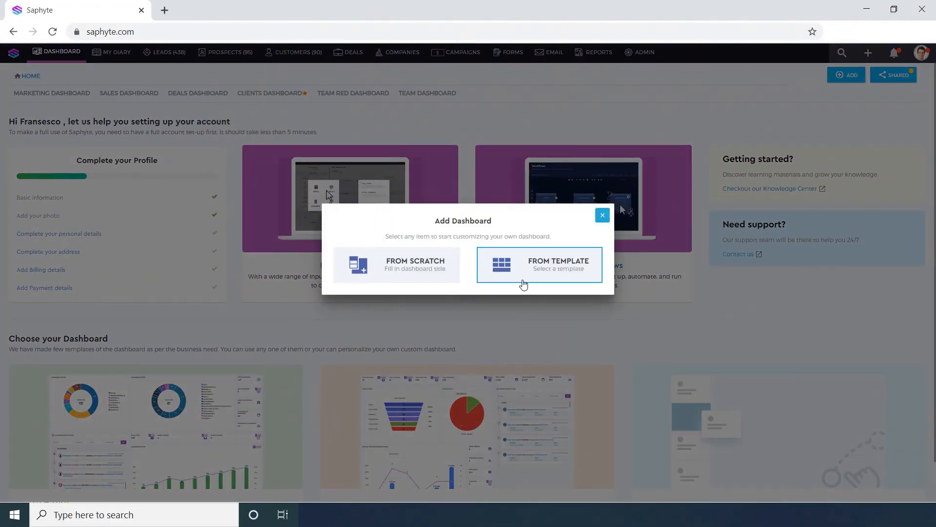
Create the dashboard from the Emails Dashboard template and continue into the builder
{"action": "left_click", "coordinate": [523, 267]}
{"action": "left_click", "coordinate": [453, 234]}
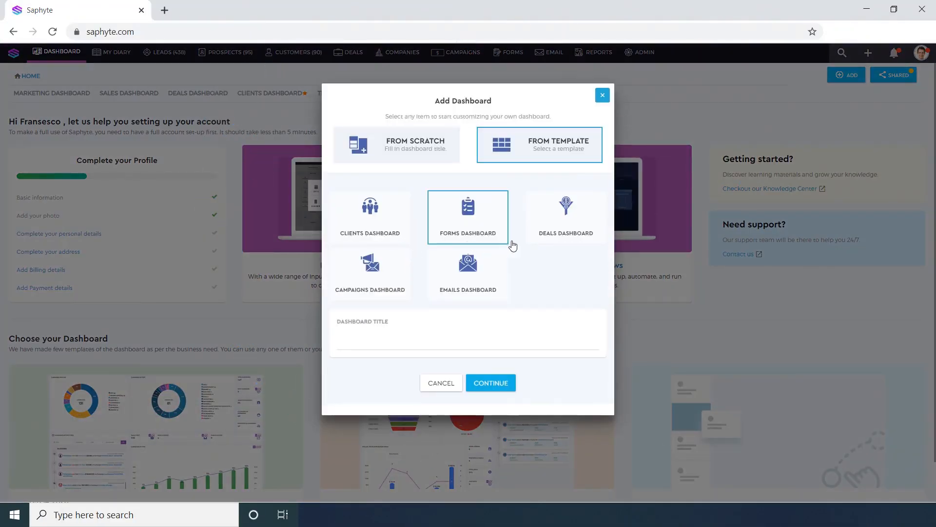
{"action": "left_click", "coordinate": [468, 292]}
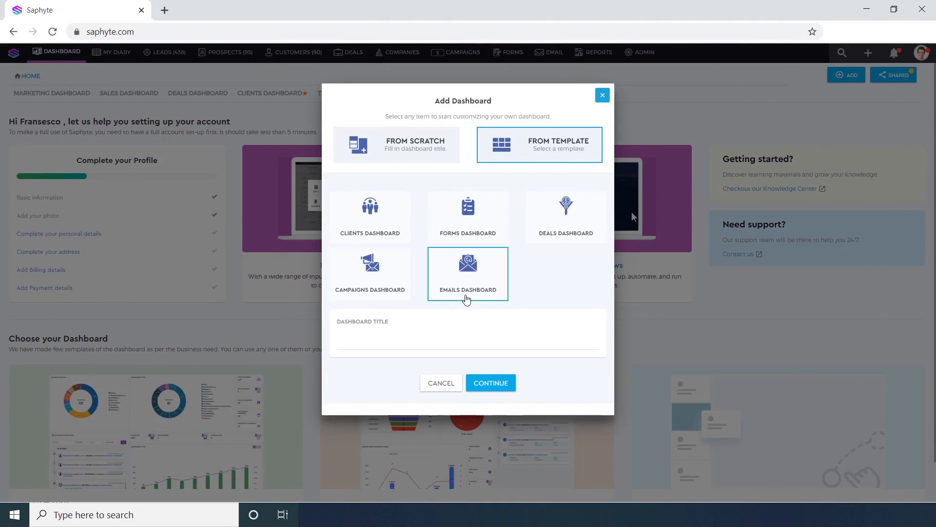
{"action": "left_click", "coordinate": [442, 382]}
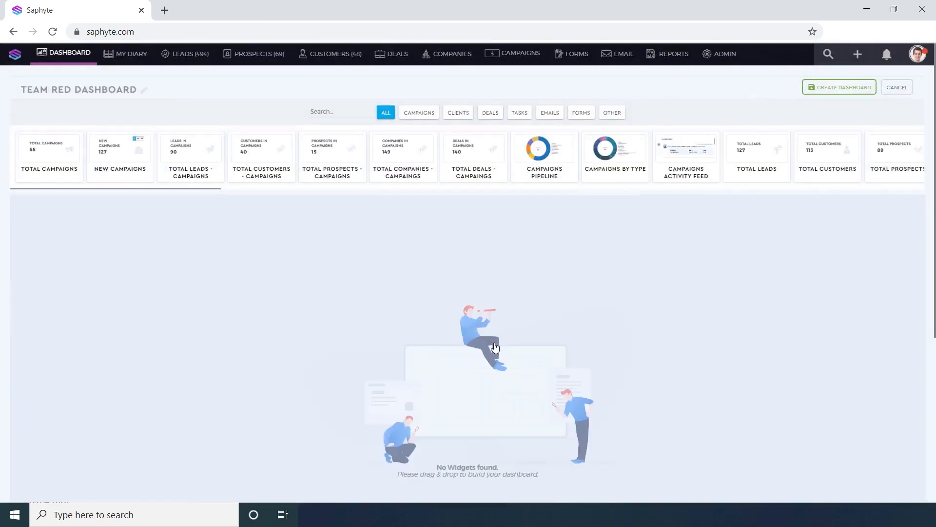
Add the New Campaigns, Campaigns Pipeline, Forms in Workflows and Top 10 Leads by Score widgets
{"action": "left_click_drag", "start_coordinate": [120, 124], "coordinate": [133, 209]}
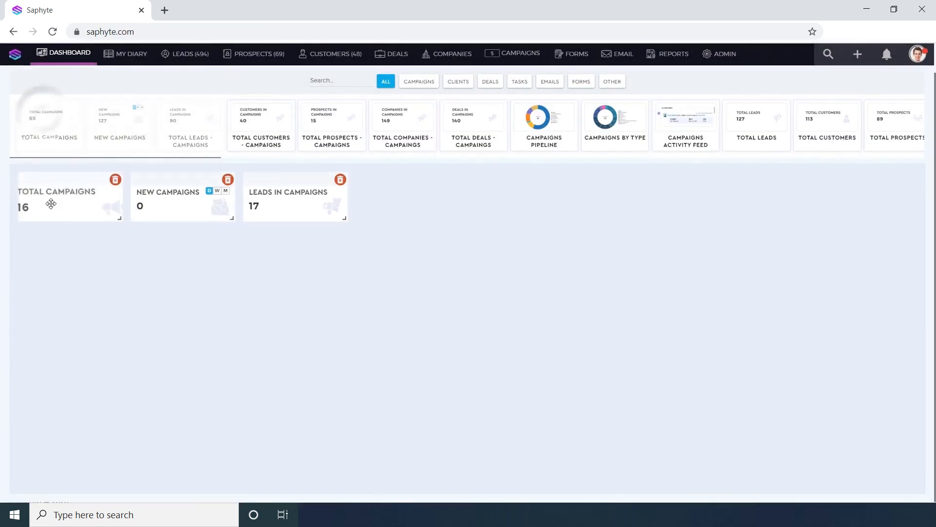
{"action": "left_click_drag", "start_coordinate": [544, 125], "coordinate": [64, 337]}
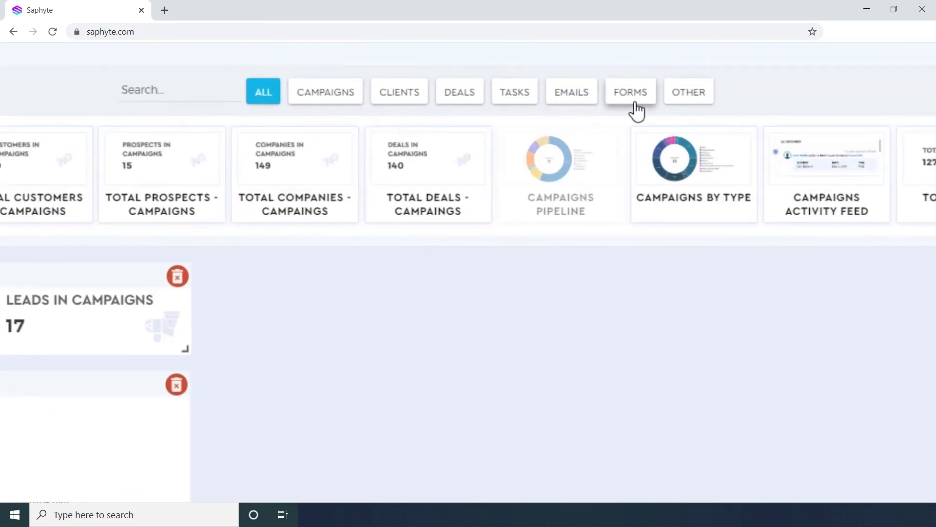
{"action": "left_click", "coordinate": [631, 91]}
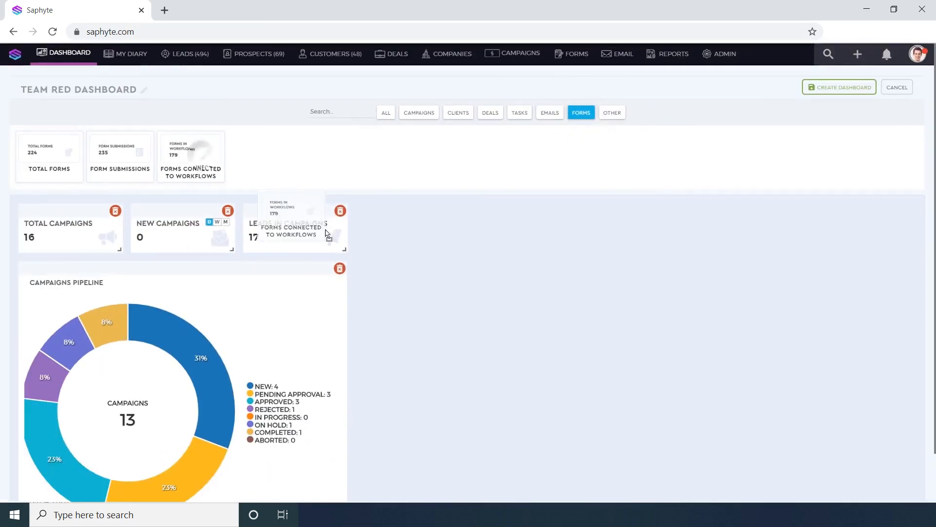
{"action": "left_click_drag", "start_coordinate": [190, 157], "coordinate": [401, 234]}
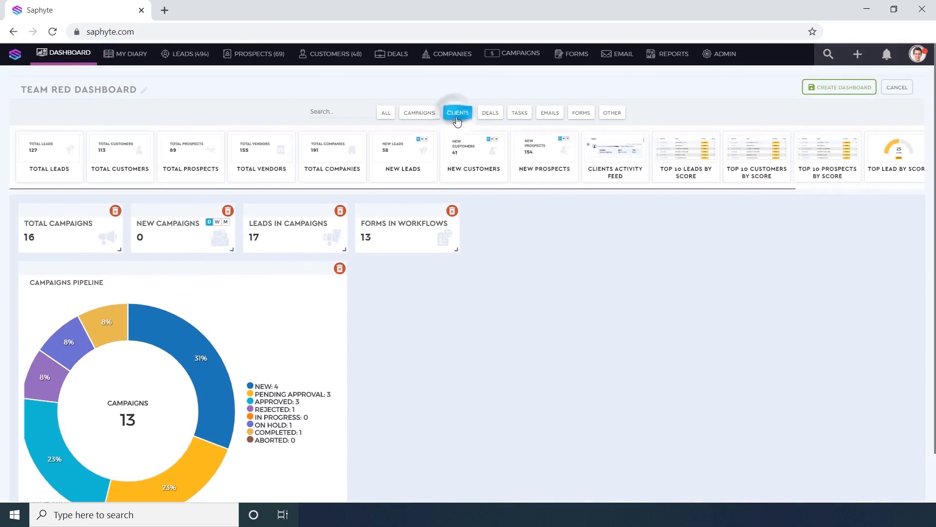
{"action": "left_click_drag", "start_coordinate": [686, 154], "coordinate": [658, 293]}
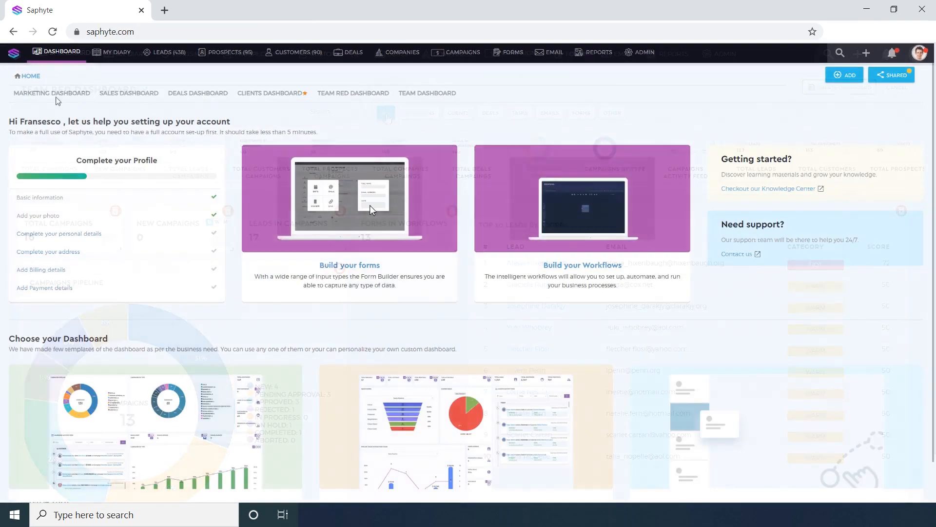
Switch through the Marketing Dashboard to view the Sales Dashboard
{"action": "left_click", "coordinate": [51, 92]}
{"action": "left_click", "coordinate": [127, 93]}
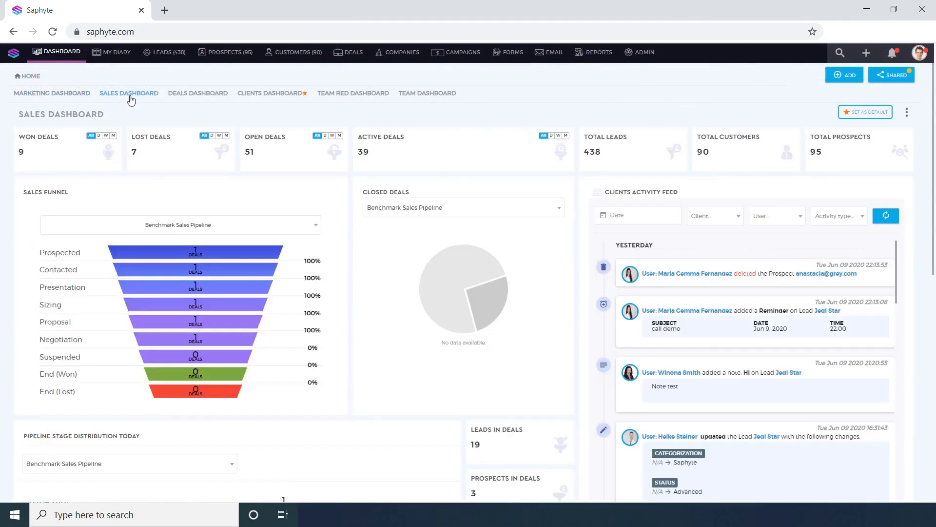